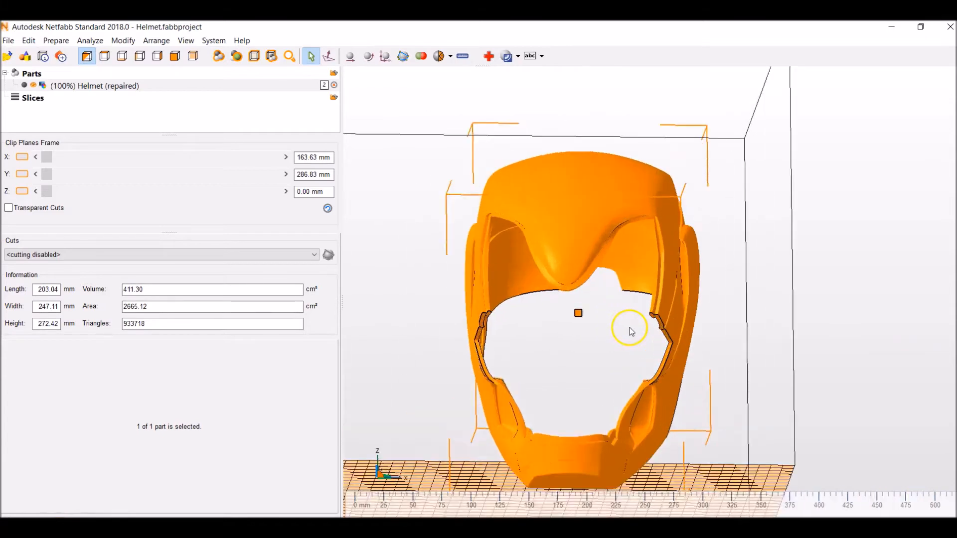
# Measure the point-to-point distance across the inside of the helmet between its two side walls.
pyautogui.moveTo(538, 359); pyautogui.dragTo(688, 340, button='middle')
pyautogui.moveTo(676, 382)
pyautogui.mouseDown(button='right')
pyautogui.moveTo(641, 387)
pyautogui.moveTo(661, 374)
pyautogui.mouseUp(button='right')
pyautogui.moveTo(753, 303); pyautogui.dragTo(662, 332, button='middle')
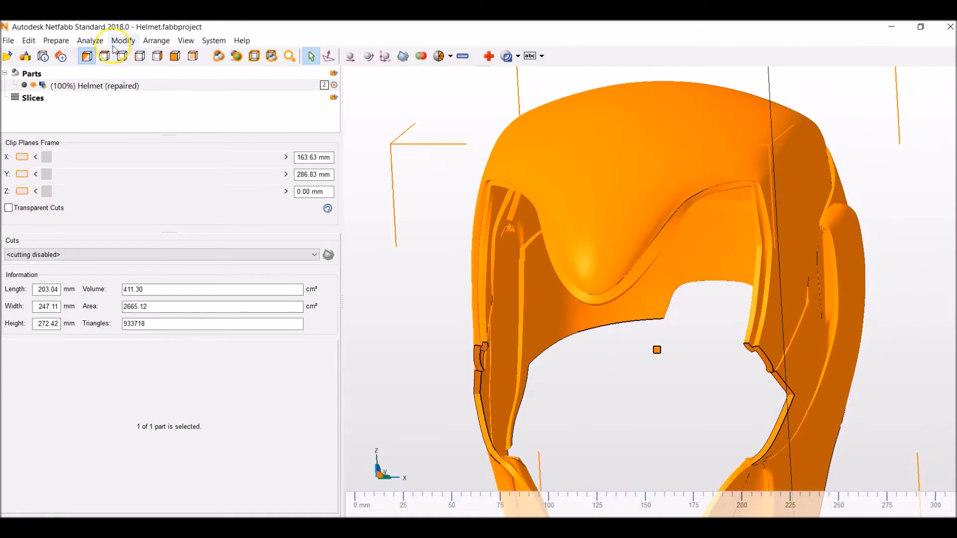
pyautogui.click(84, 43)
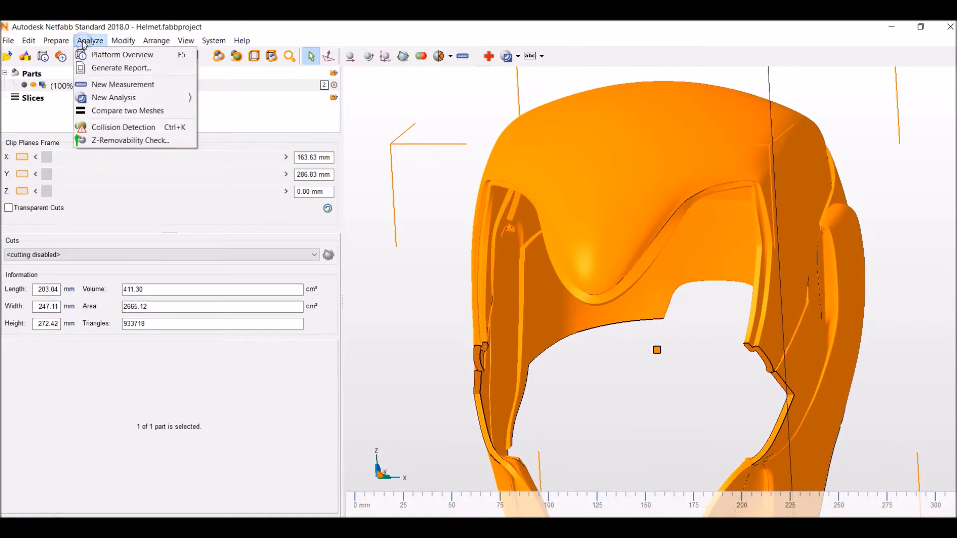
pyautogui.click(124, 85)
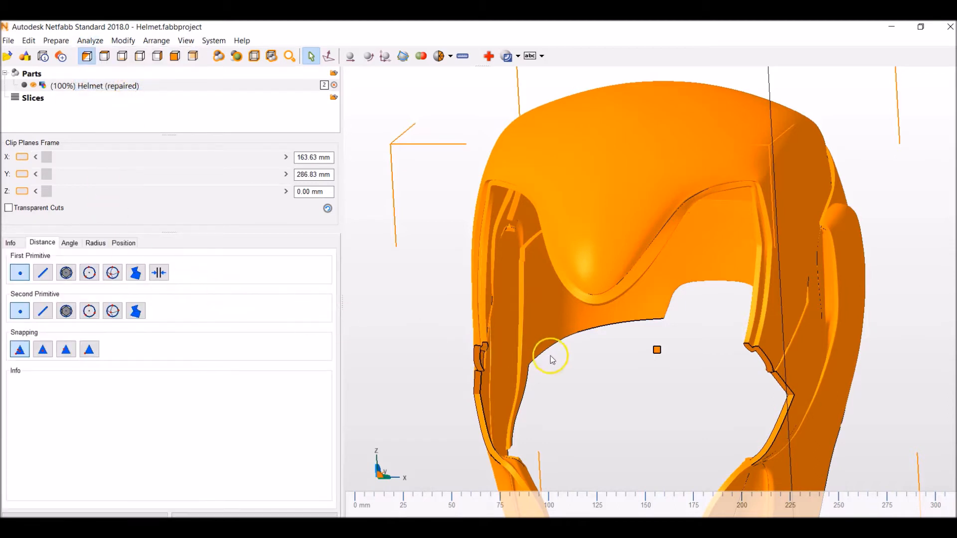
pyautogui.click(508, 303)
pyautogui.moveTo(657, 350); pyautogui.dragTo(711, 355, button='right')
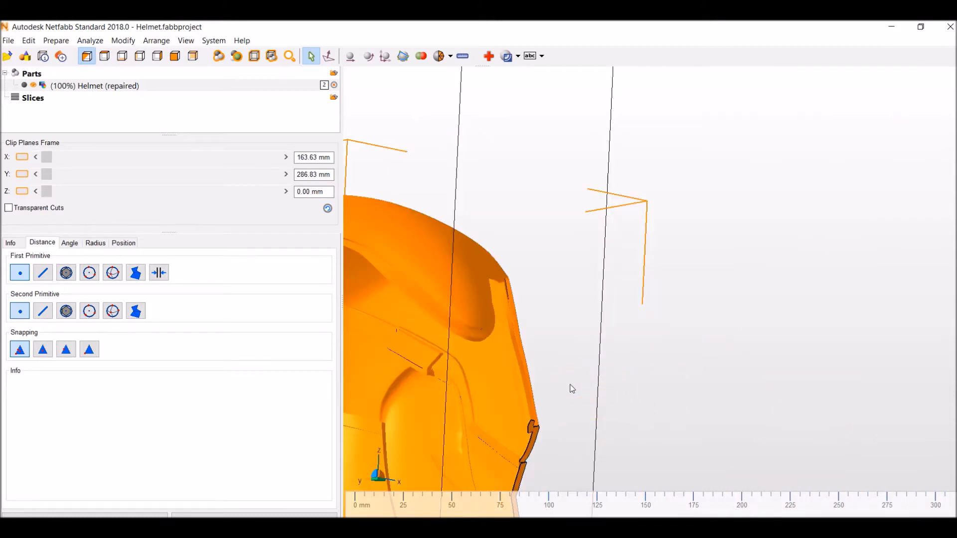
pyautogui.moveTo(570, 385); pyautogui.dragTo(570, 387, button='right')
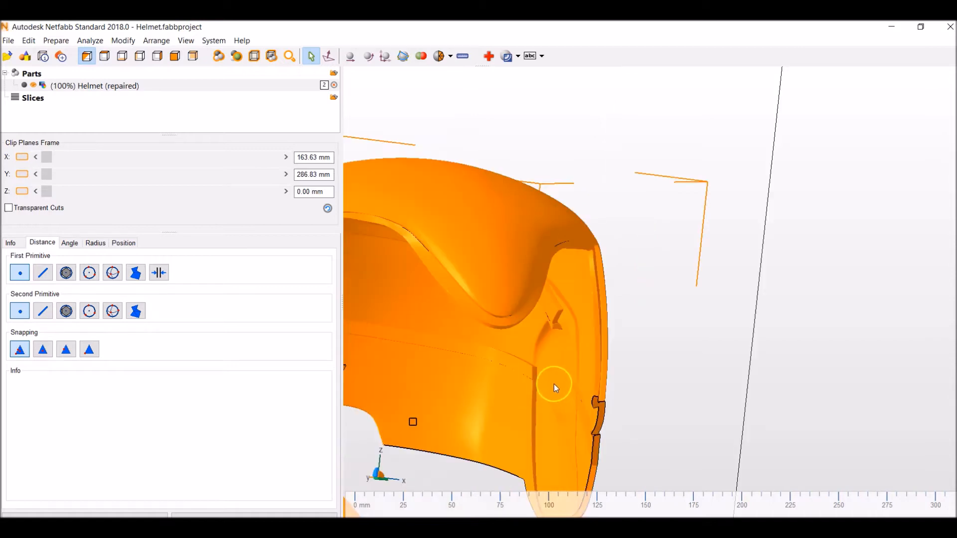
pyautogui.click(554, 384)
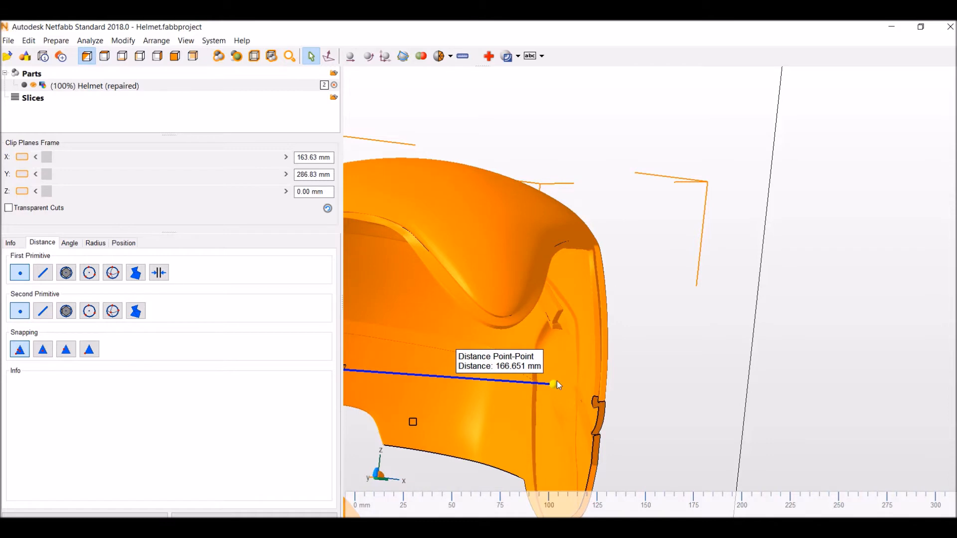
pyautogui.click(557, 381)
pyautogui.click(557, 381)
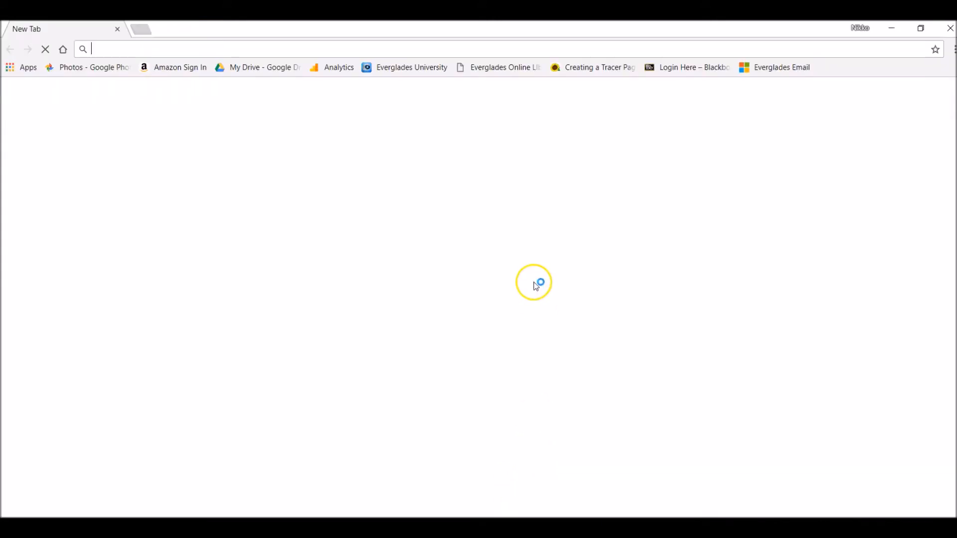
# Switch to the web browser, search Google for "mm to inches" and convert 165 millimetres to inches.
pyautogui.write('mm to inches')
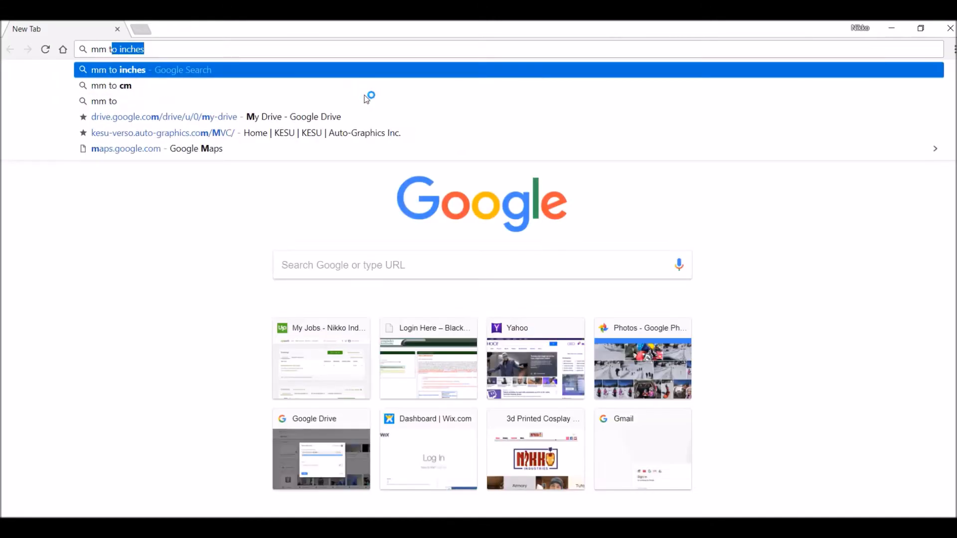
pyautogui.press('Return')
pyautogui.click(159, 248)
pyautogui.doubleClick(119, 248)
pyautogui.write('165')
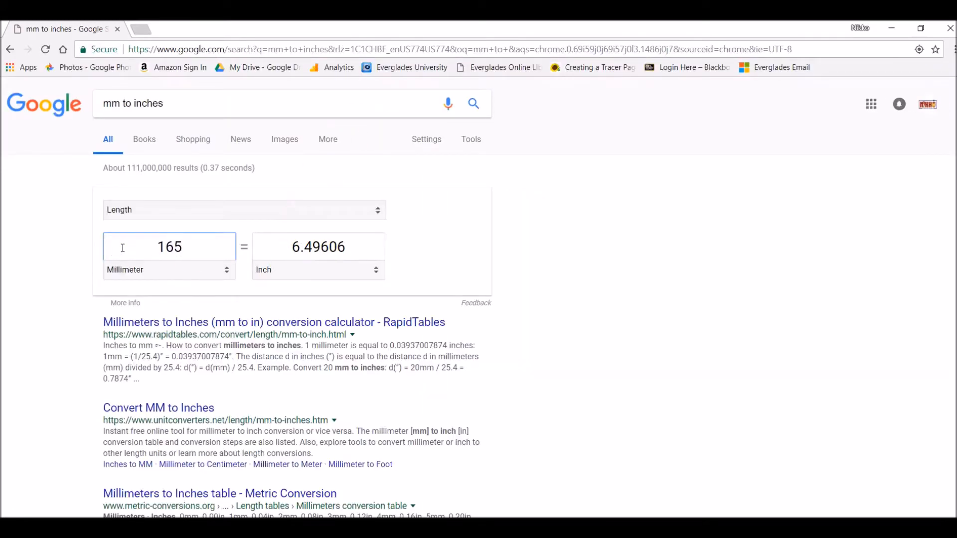
# Convert 7.5 inches to millimetres in the unit converter.
pyautogui.click(321, 250)
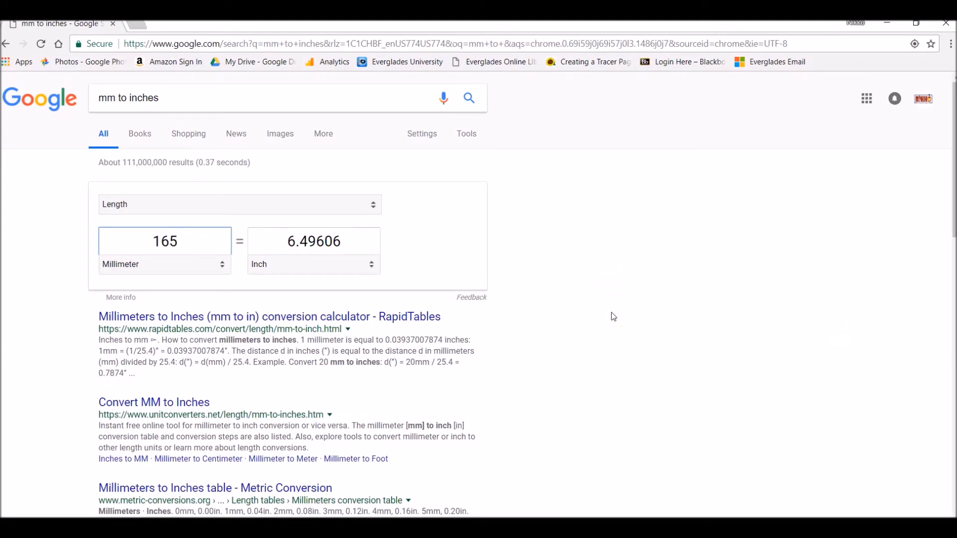
pyautogui.click(276, 241)
pyautogui.moveTo(276, 241); pyautogui.dragTo(391, 232)
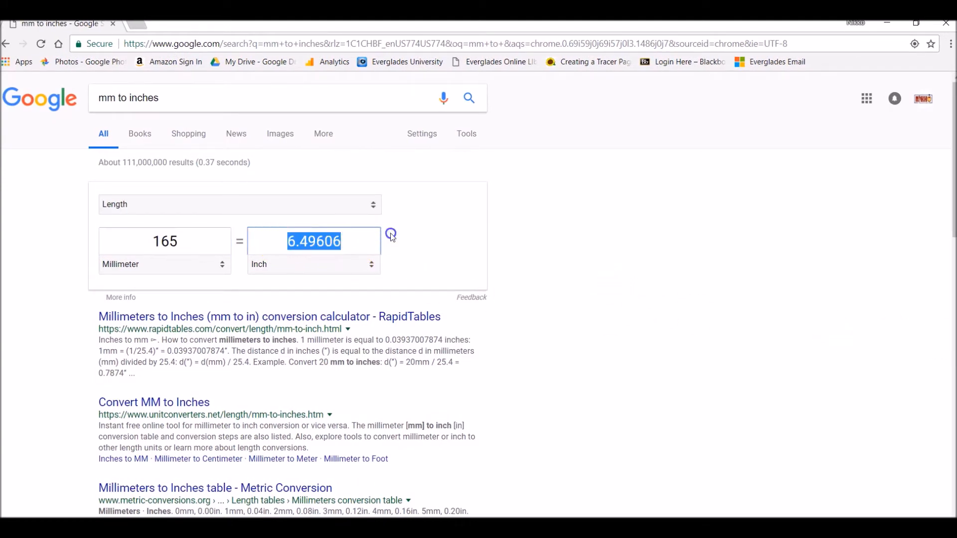
pyautogui.write('7.5')
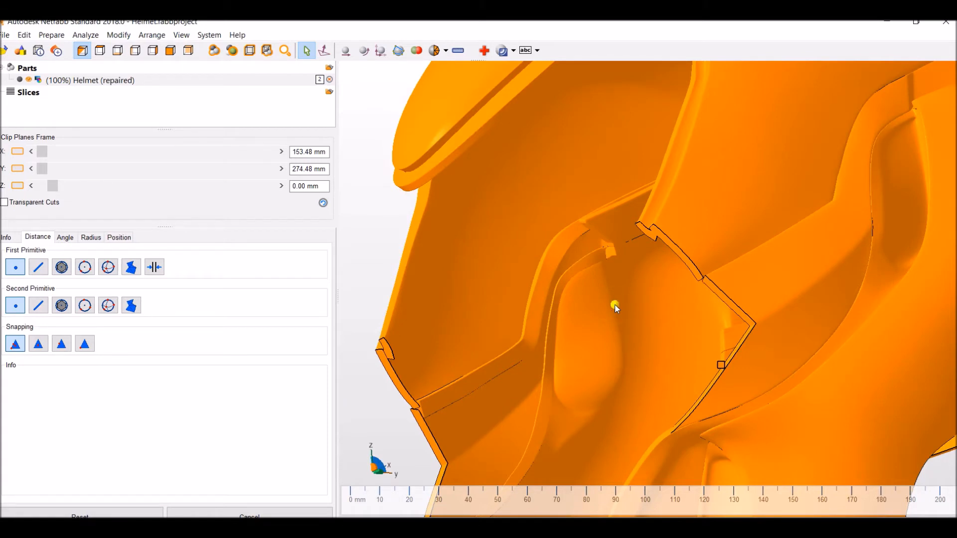
# Switch back to Netfabb and measure the point-to-point inner width of the enlarged helmet between its opposite side walls.
pyautogui.click(616, 306)
pyautogui.click(604, 266)
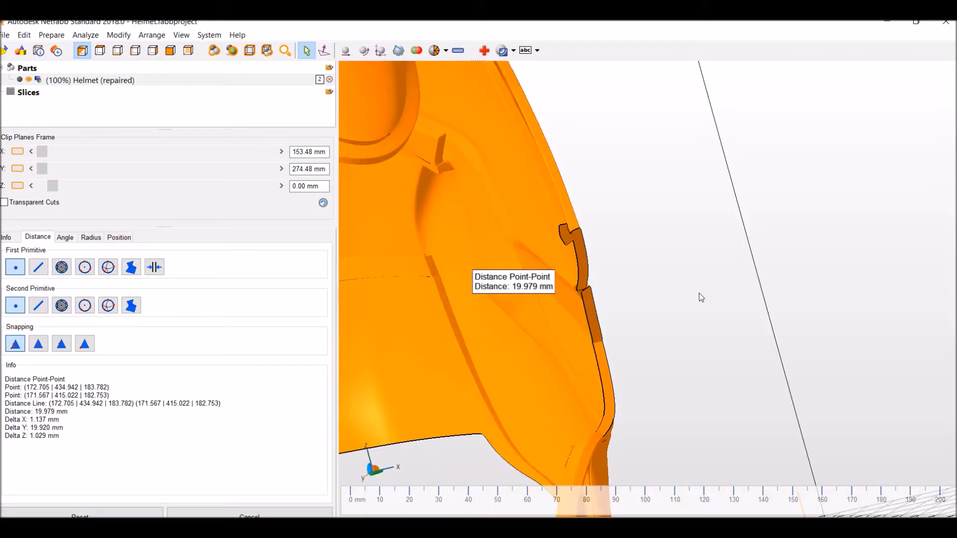
pyautogui.click(548, 258)
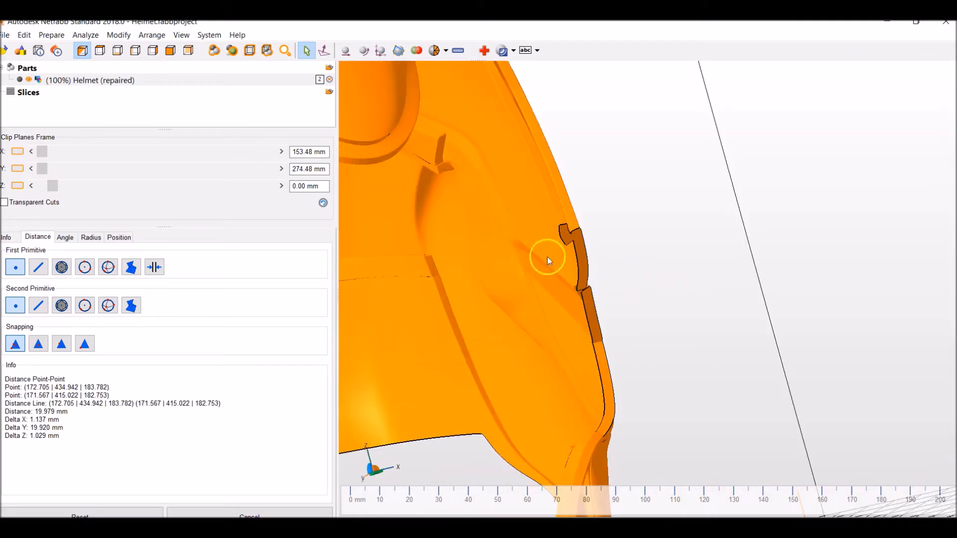
pyautogui.click(472, 251)
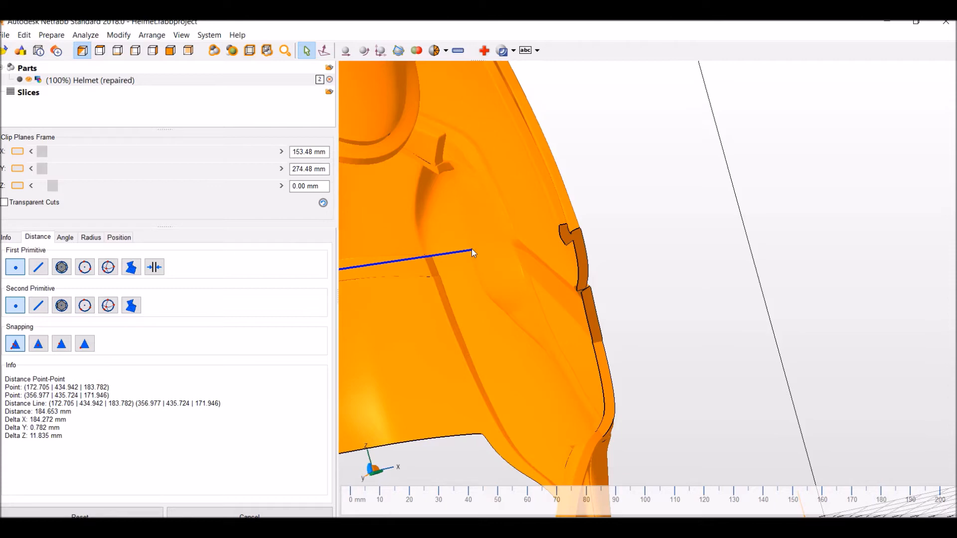
pyautogui.scroll(-7, 471, 249)
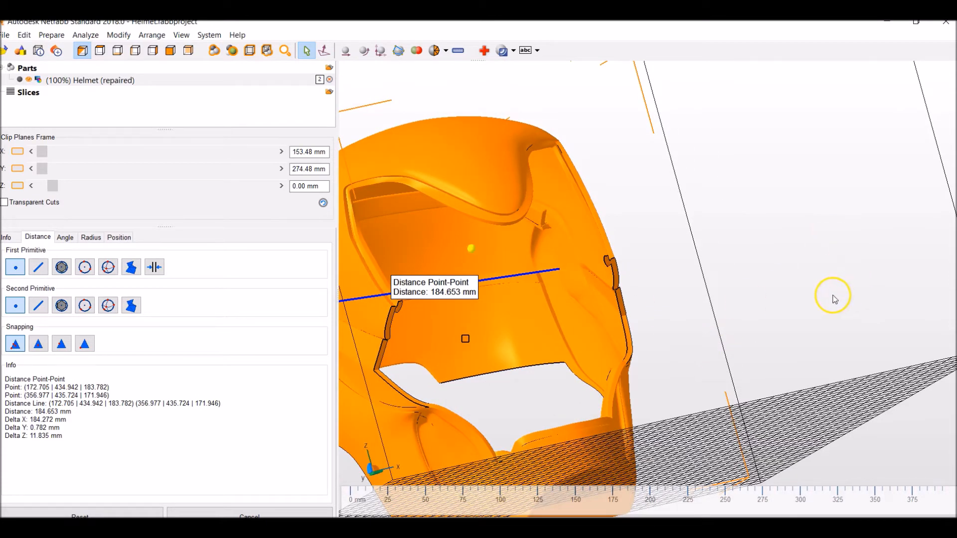
pyautogui.moveTo(833, 316); pyautogui.dragTo(796, 331, button='right')
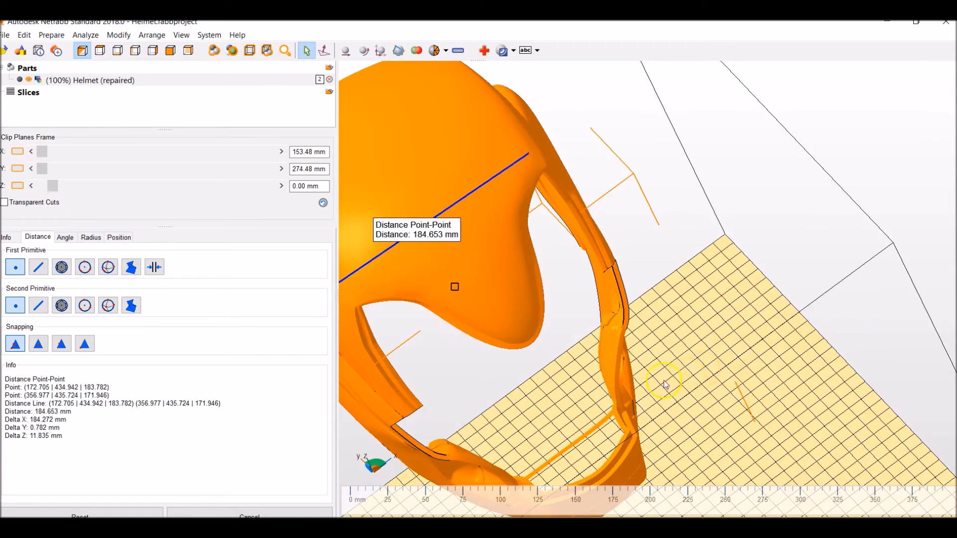
pyautogui.moveTo(665, 383); pyautogui.dragTo(788, 220, button='right')
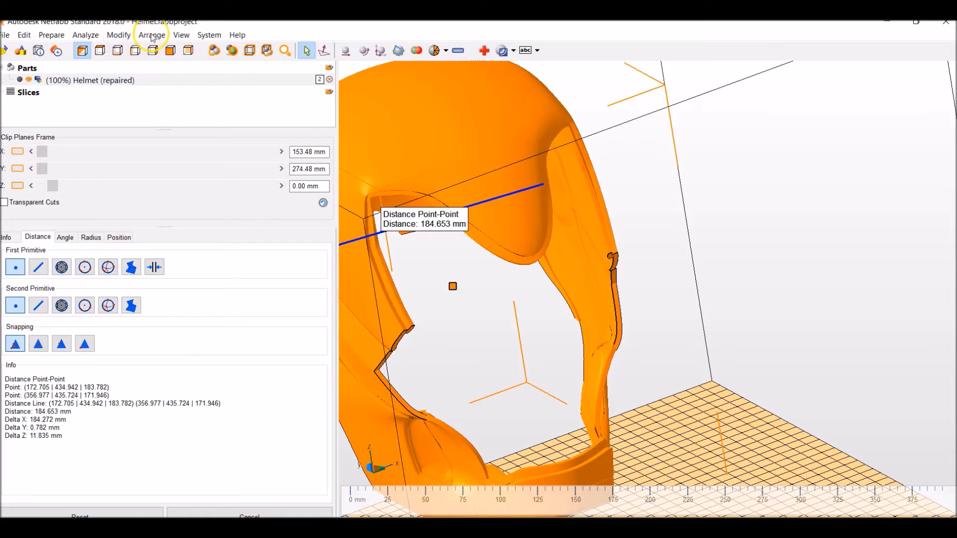
# Scale the helmet to 102% with the scaling ratio fixed.
pyautogui.click(115, 36)
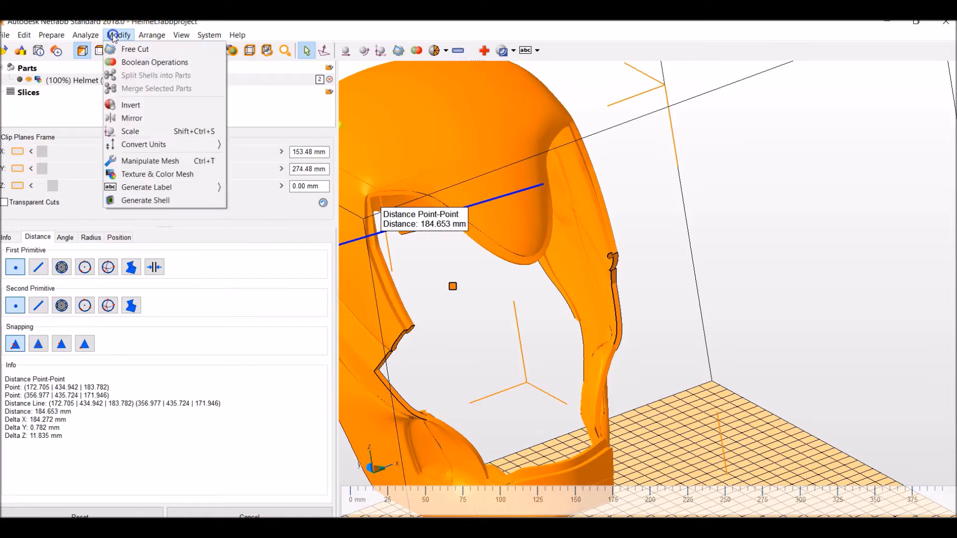
pyautogui.click(160, 131)
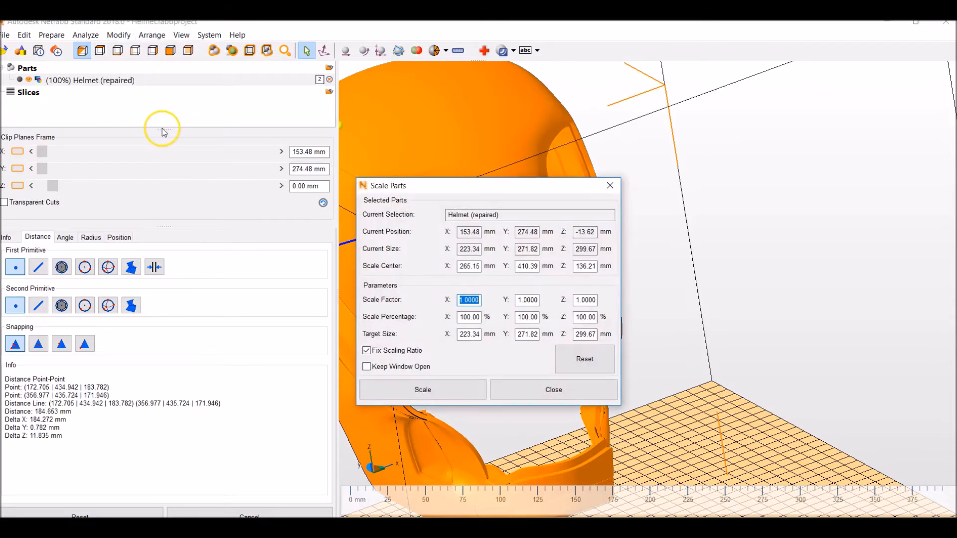
pyautogui.doubleClick(467, 319)
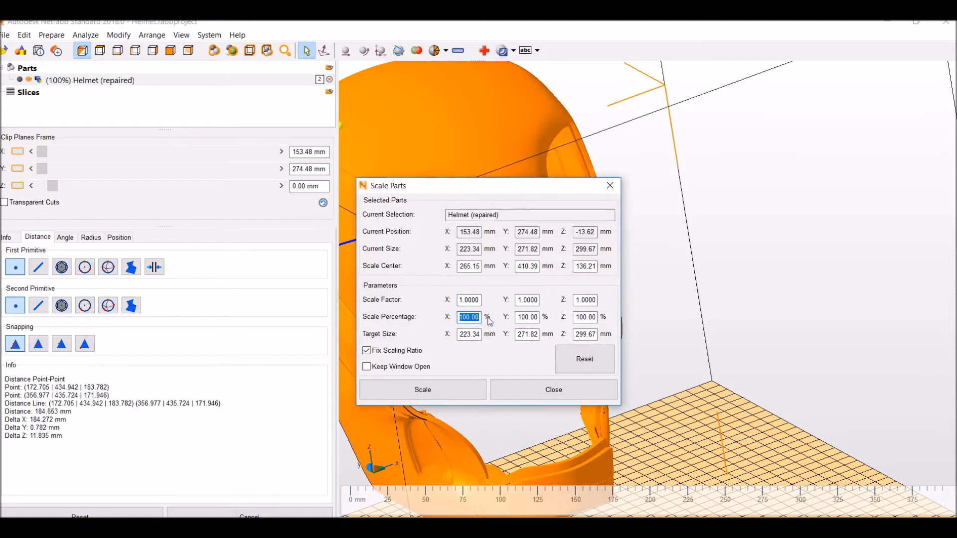
pyautogui.write('102')
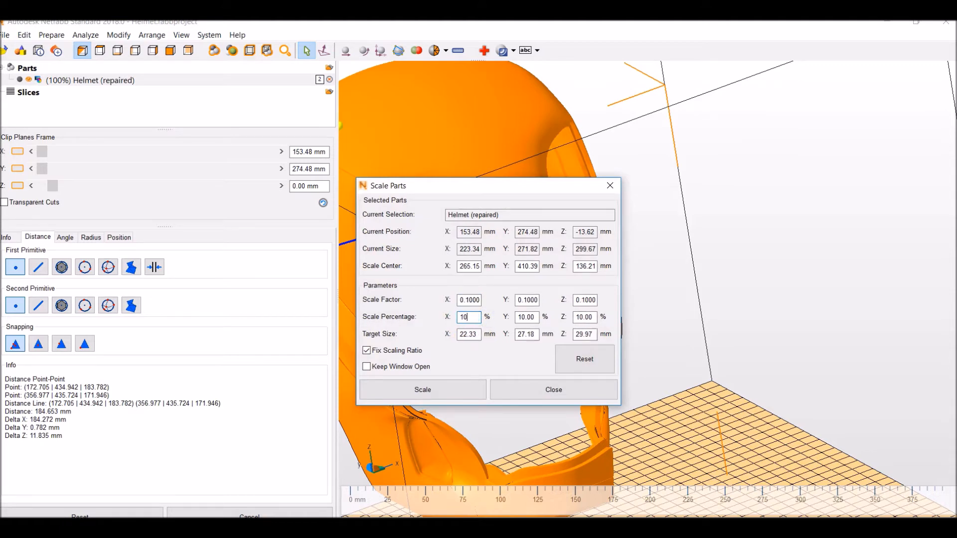
pyautogui.click(465, 399)
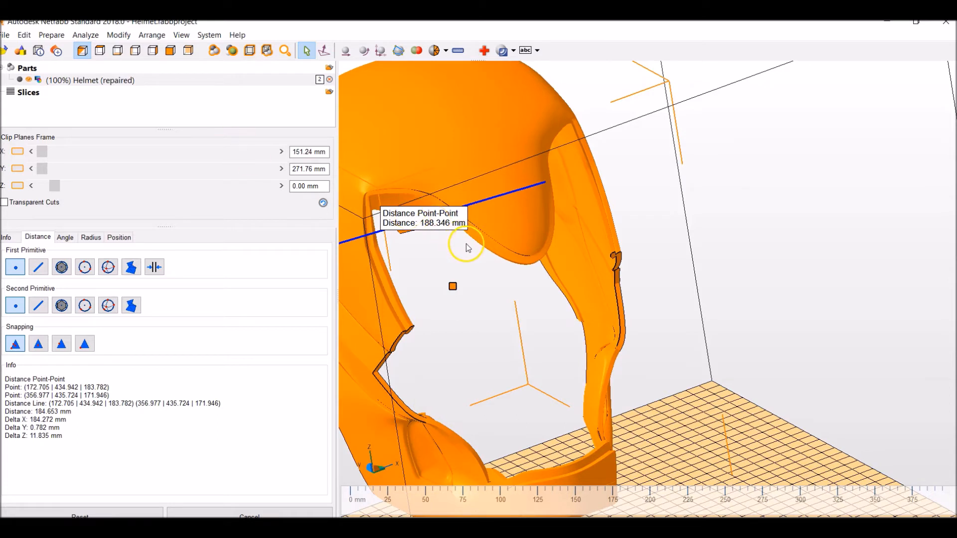
# Scale the helmet up slightly once more with fixed proportions, to a length of 230.08 mm.
pyautogui.click(90, 35)
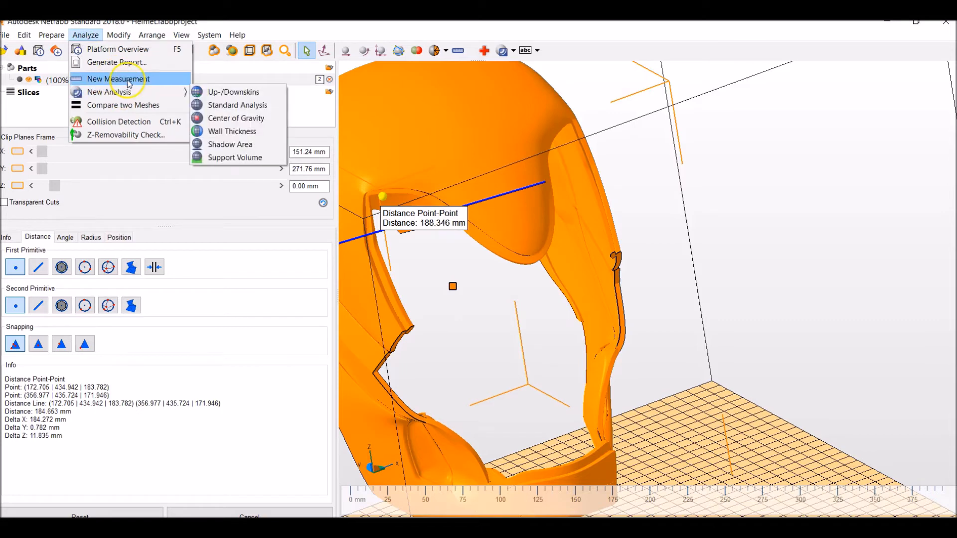
pyautogui.moveTo(118, 35)
pyautogui.click(155, 131)
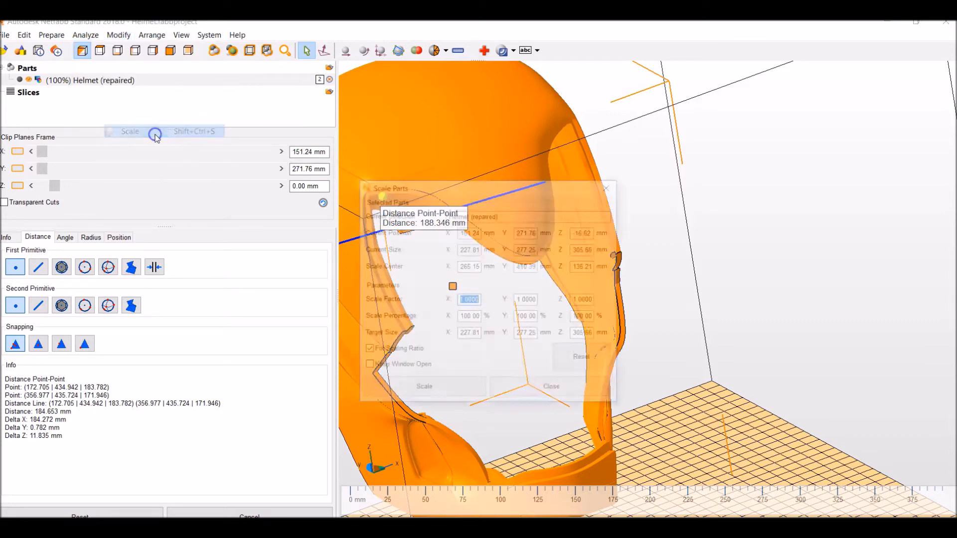
pyautogui.click(463, 317)
pyautogui.doubleClick(462, 317)
pyautogui.write('70')
pyautogui.press('Return')
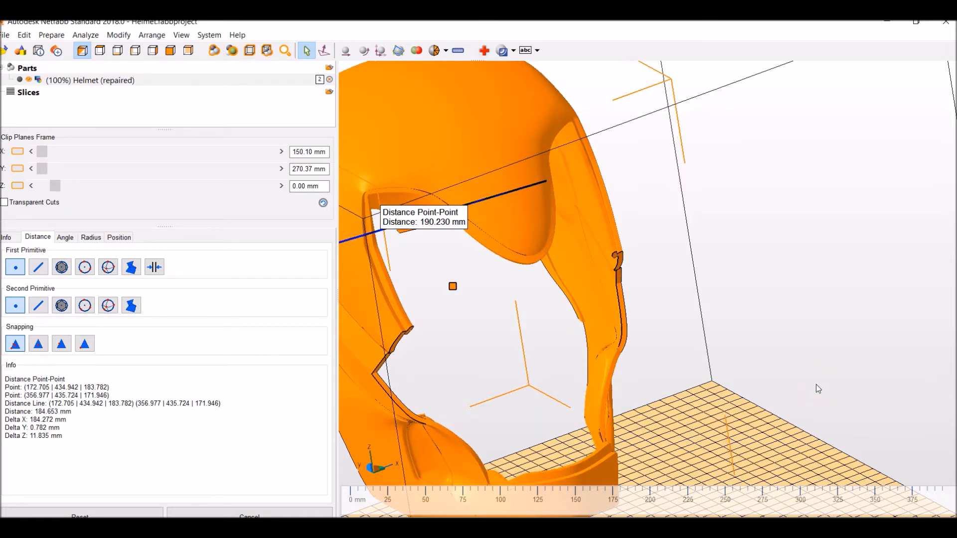
# Reset the helmet's distance measurement and close the measuring tool.
pyautogui.scroll(-2, 804, 346)
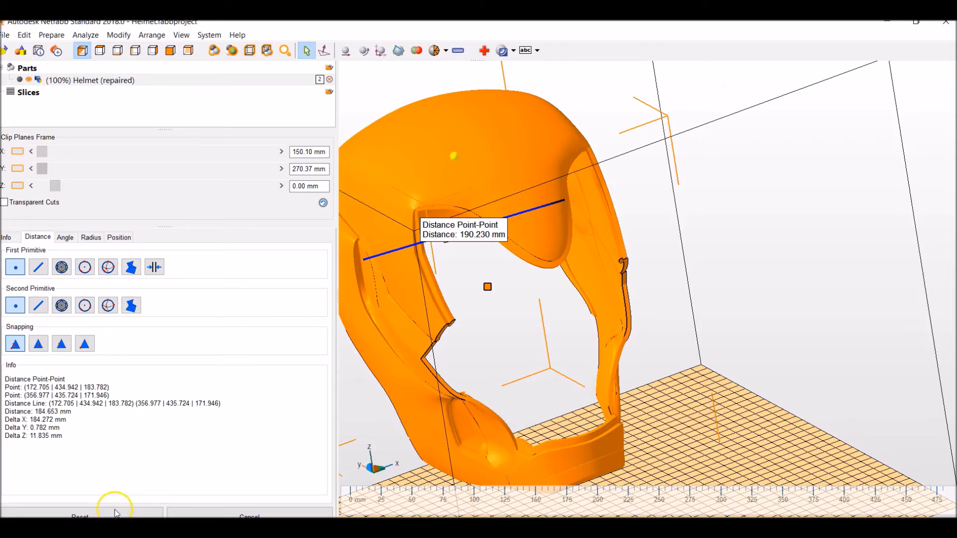
pyautogui.click(140, 514)
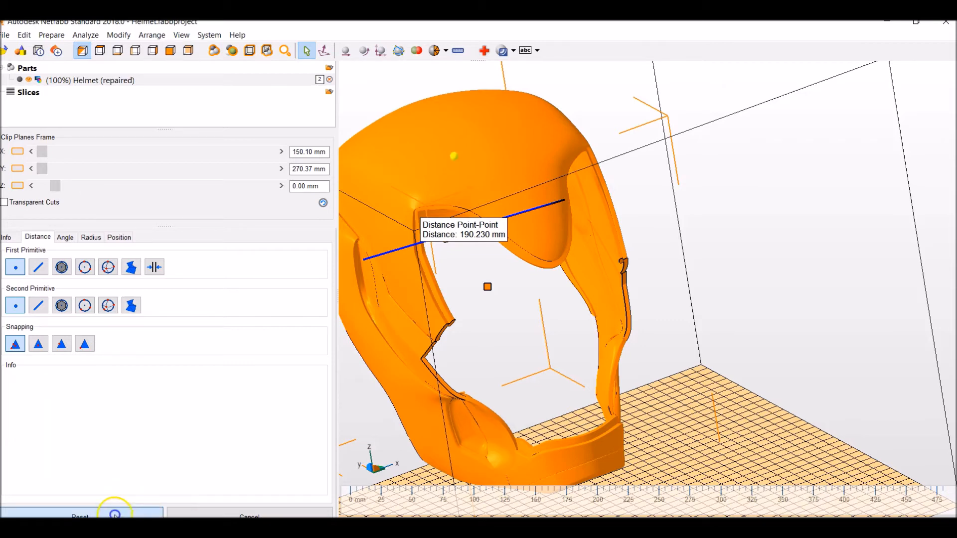
pyautogui.click(463, 158)
pyautogui.rightClick(463, 158)
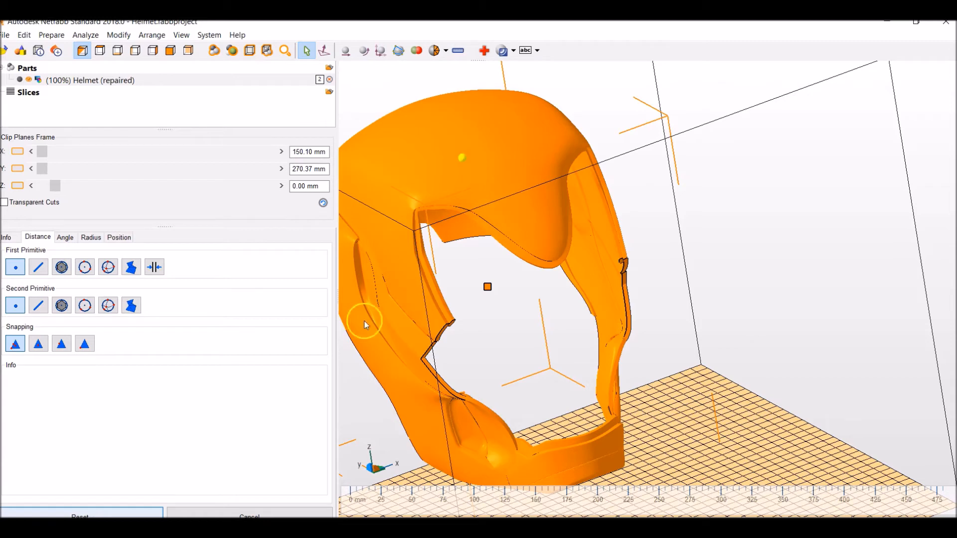
pyautogui.click(318, 511)
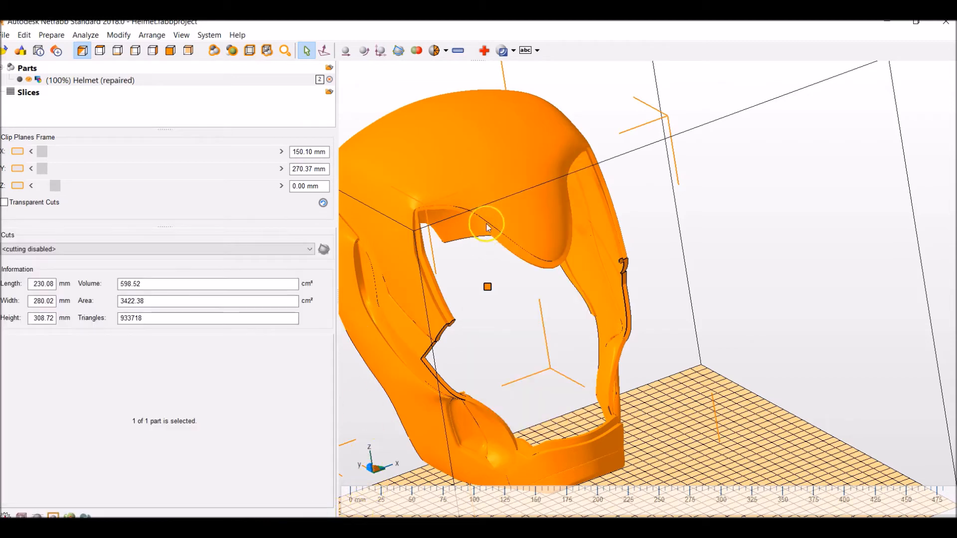
# Start exporting the scaled helmet as an STL file.
pyautogui.rightClick(486, 174)
pyautogui.moveTo(549, 212)
pyautogui.click(668, 225)
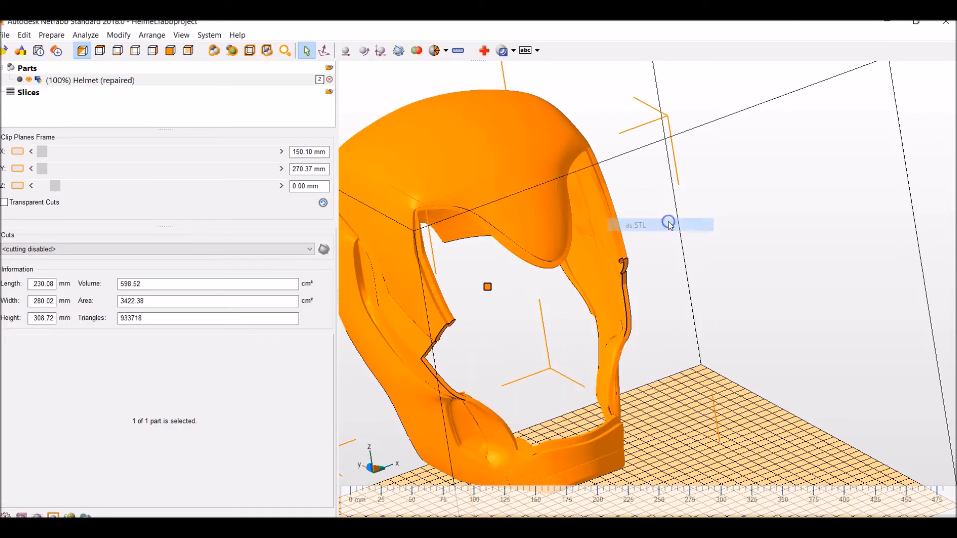